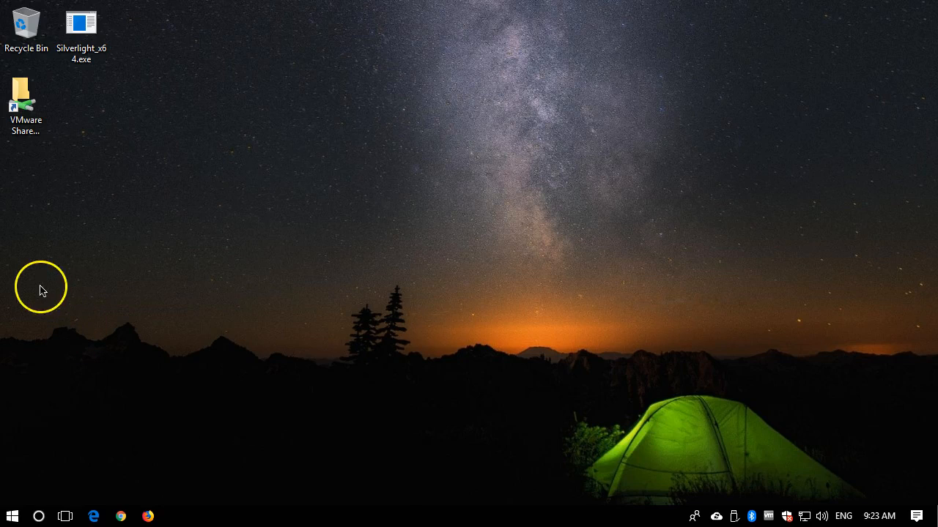
- Create a desktop folder named with the account username and place it directly below the VMware shared folders shortcut
{"action": "left_click", "coordinate": [40, 211]}
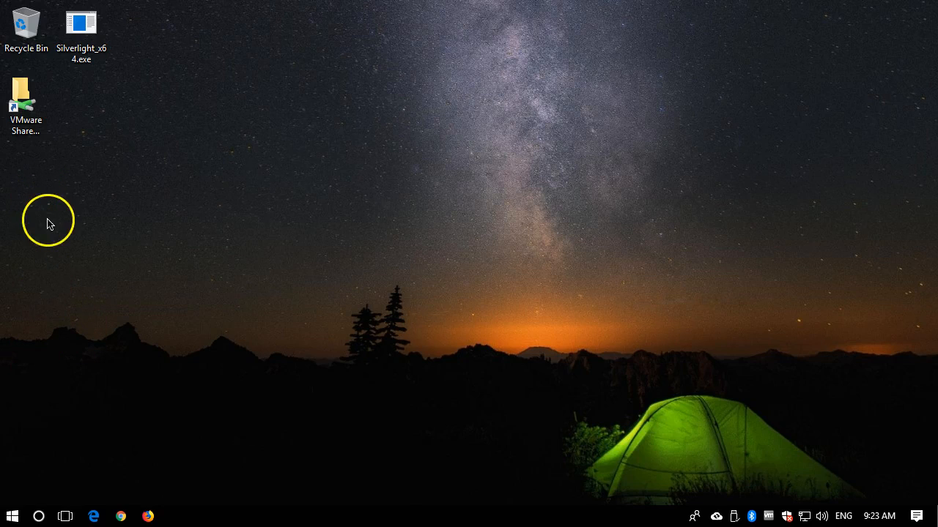
{"action": "right_click", "coordinate": [48, 220]}
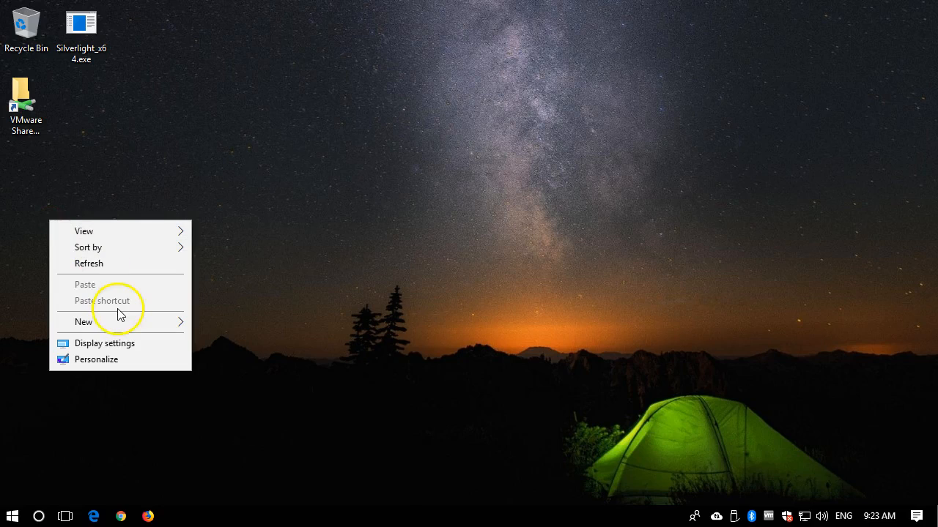
{"action": "left_click", "coordinate": [106, 321]}
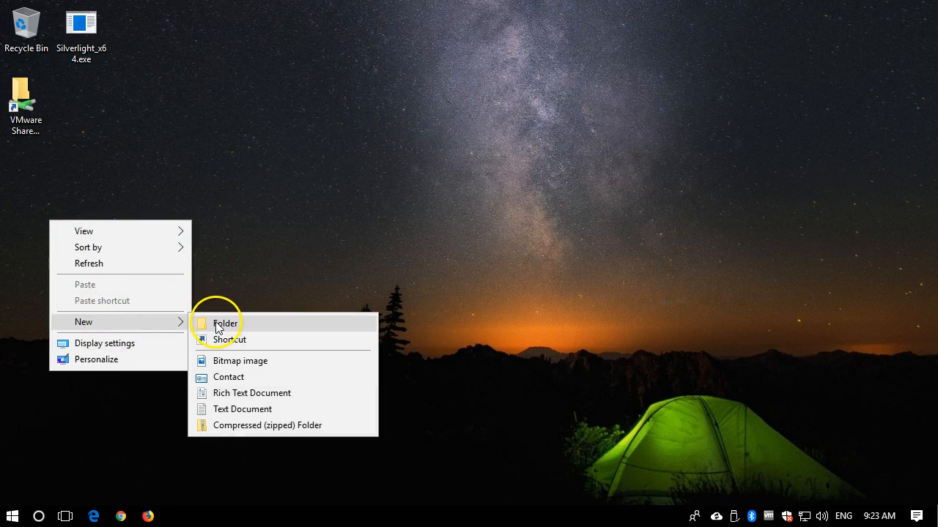
{"action": "left_click", "coordinate": [217, 326]}
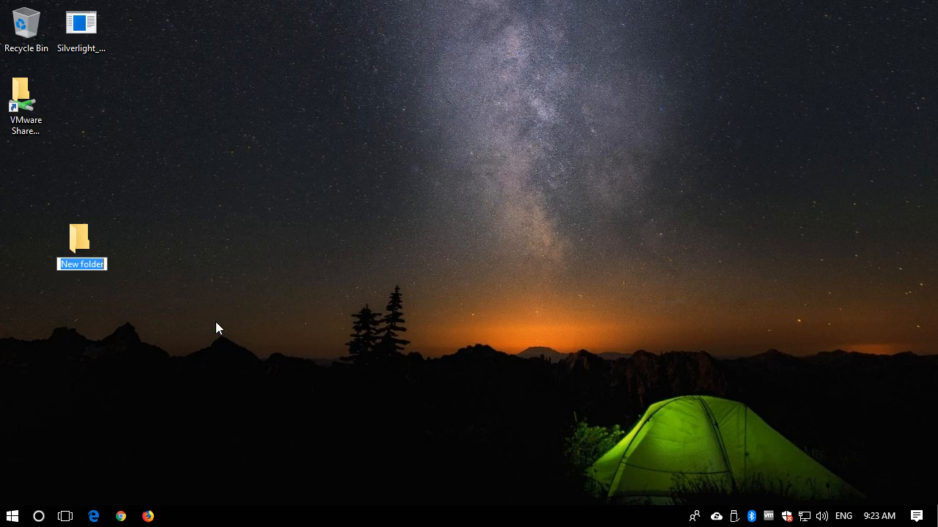
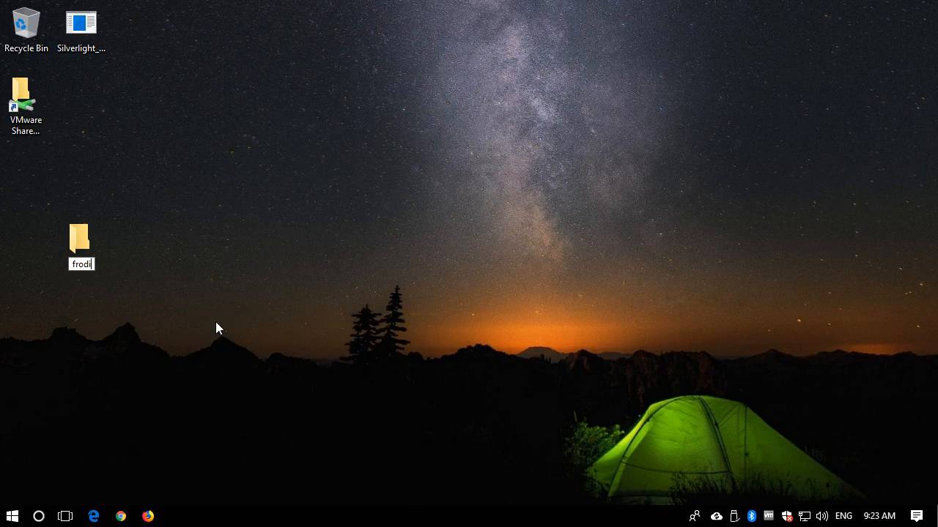
{"action": "key", "text": "Return"}
{"action": "left_click_drag", "start_coordinate": [69, 245], "coordinate": [23, 174]}
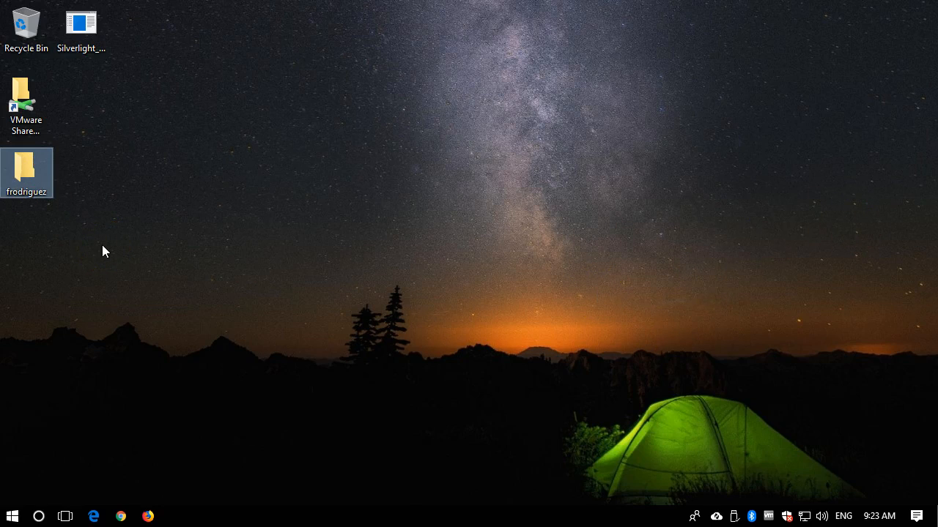
- Search for and launch the FileZilla desktop app
{"action": "left_click", "coordinate": [13, 516]}
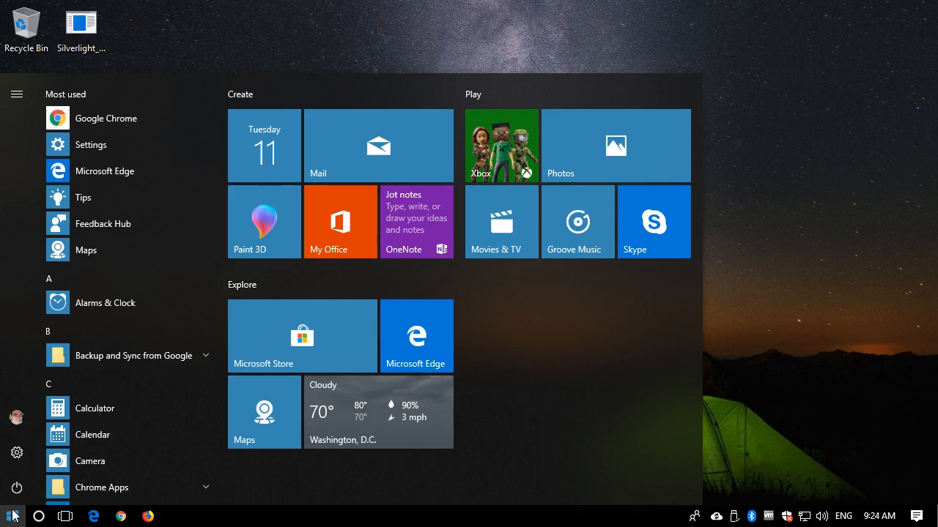
{"action": "type", "text": "file"}
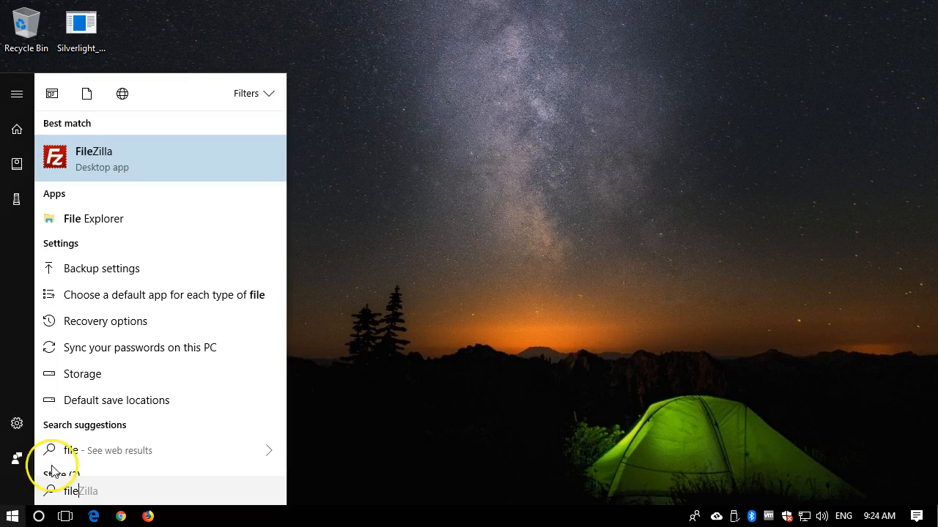
{"action": "left_click", "coordinate": [92, 155]}
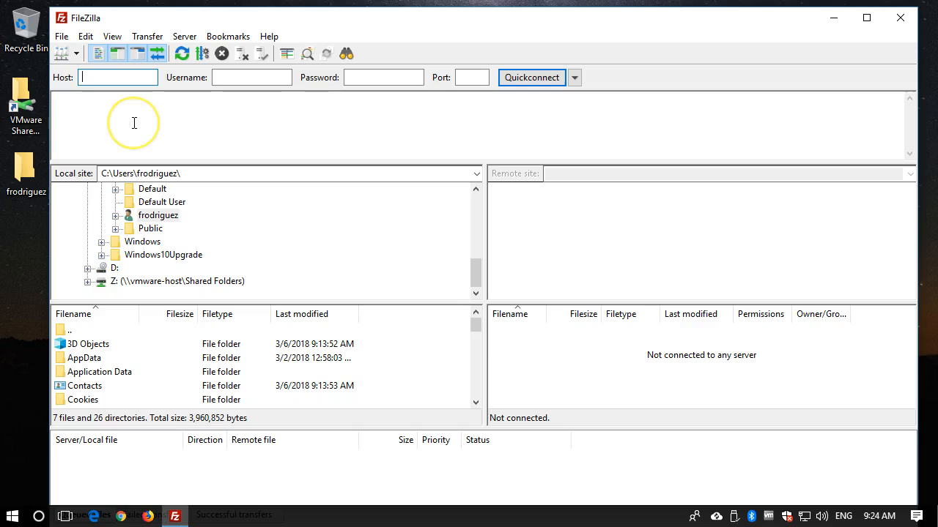
- Add a new site under My Sites in the Site Manager and name it with the account username
{"action": "left_click", "coordinate": [61, 40]}
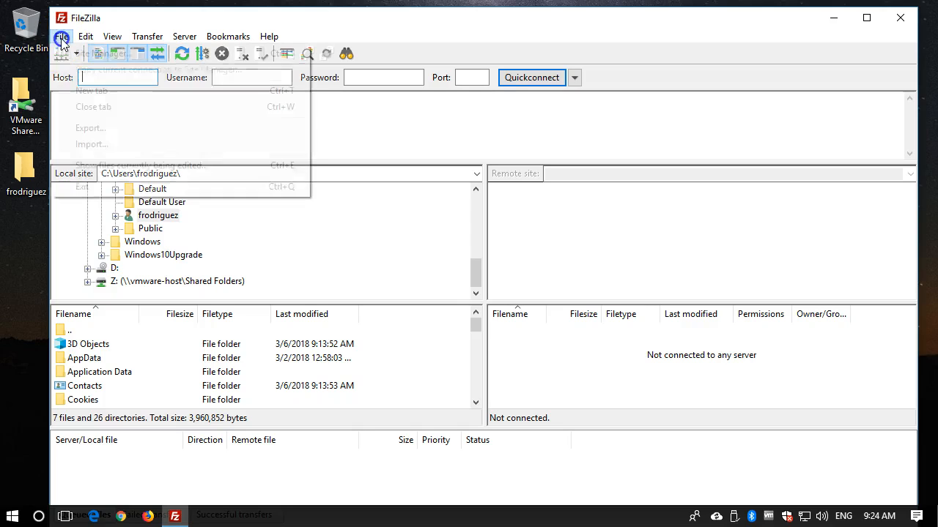
{"action": "left_click", "coordinate": [87, 59]}
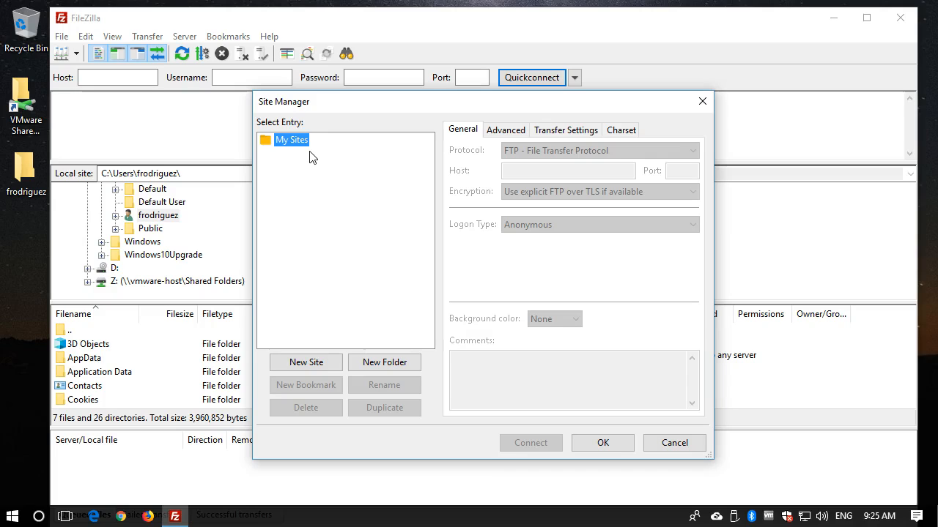
{"action": "left_click", "coordinate": [308, 192]}
{"action": "left_click", "coordinate": [317, 362]}
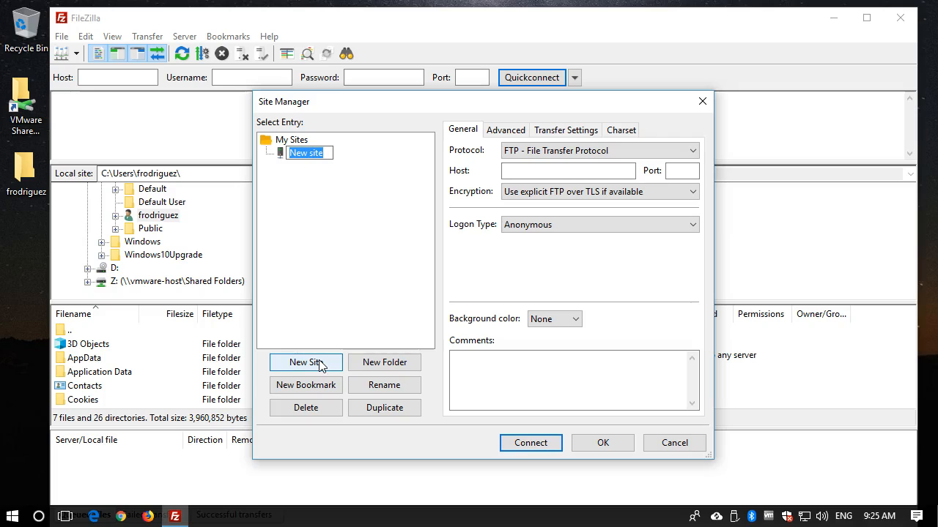
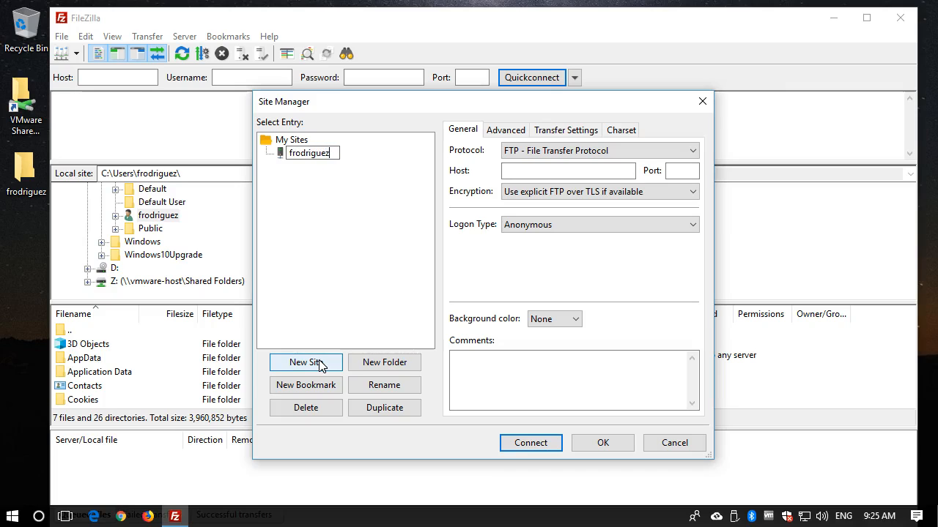
{"action": "key", "text": "Return"}
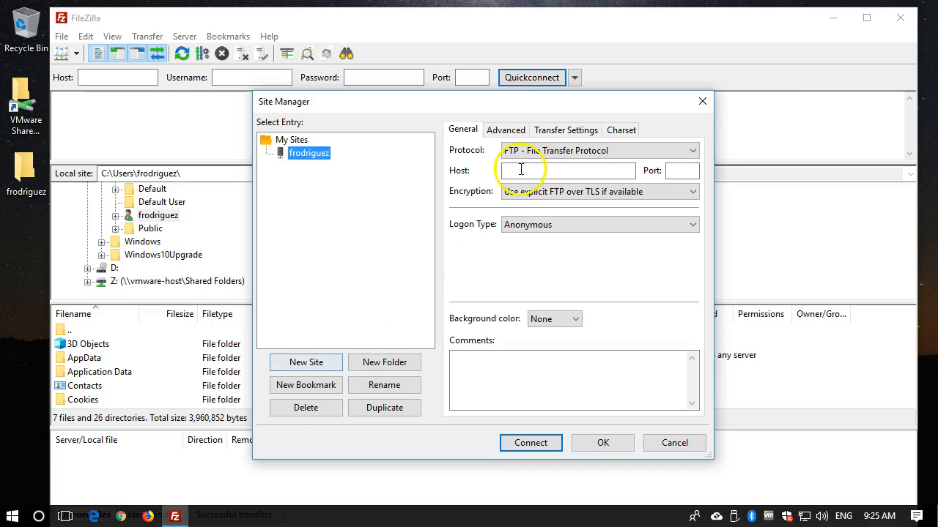
- Keep the site's protocol as FTP - File Transfer Protocol, enter the account's eccwebops.com subdomain as host and set port 21
{"action": "left_click", "coordinate": [564, 154]}
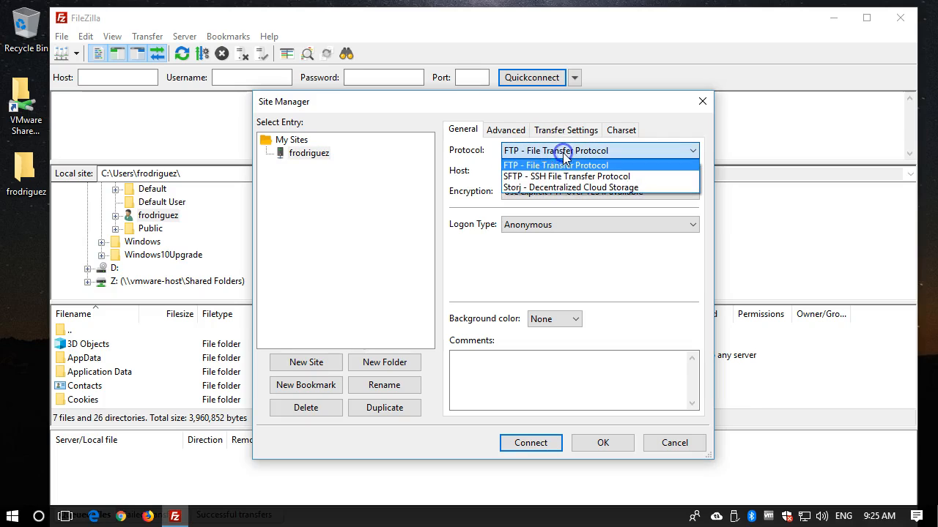
{"action": "left_click", "coordinate": [564, 154]}
{"action": "left_click", "coordinate": [554, 176]}
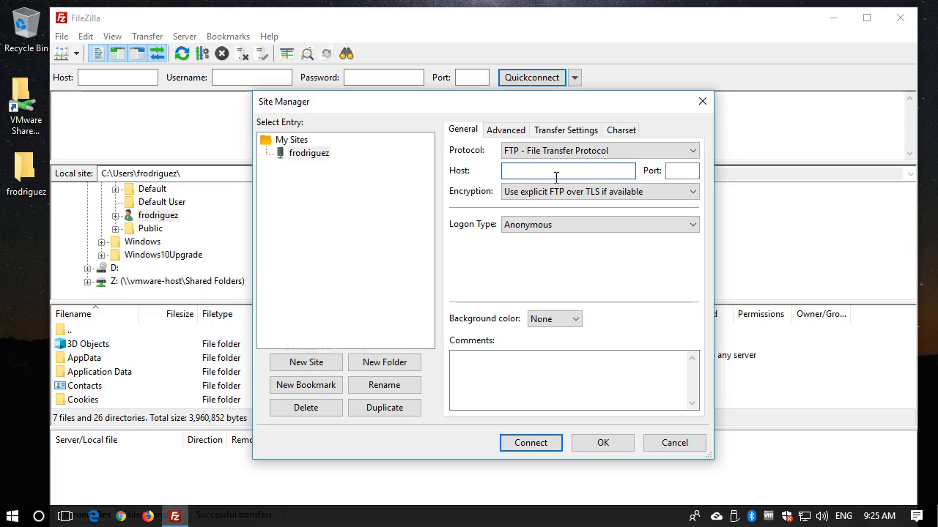
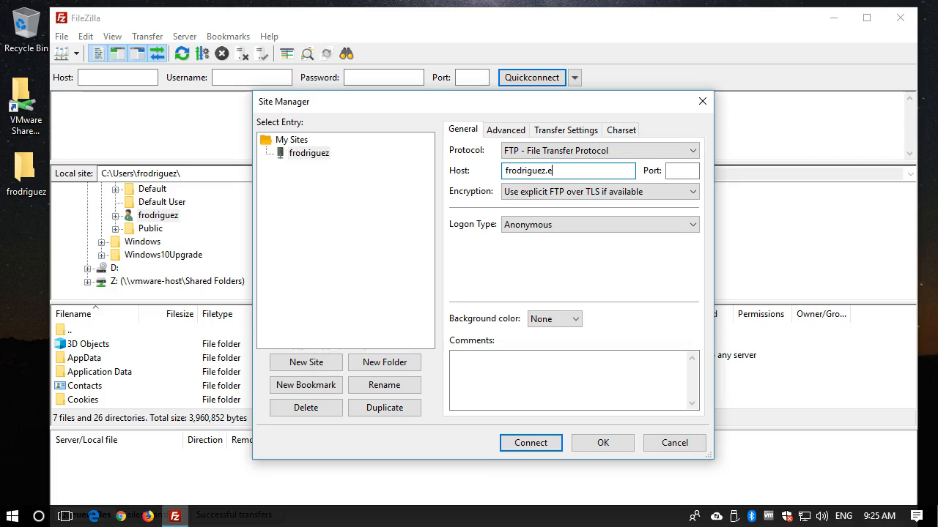
{"action": "key", "text": "Tab"}
{"action": "type", "text": "21"}
{"action": "key", "text": "Tab"}
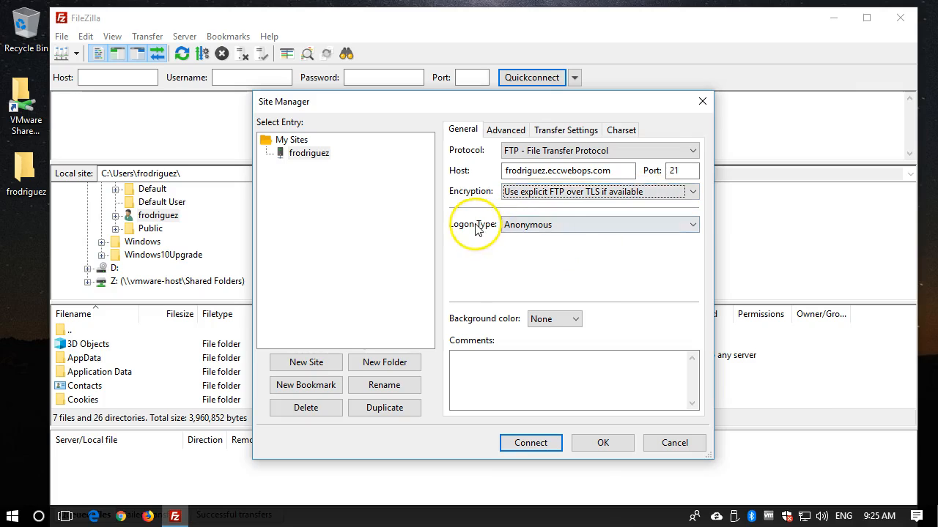
- Set the site's logon type to Normal and enter the account username and password
{"action": "left_click", "coordinate": [639, 232]}
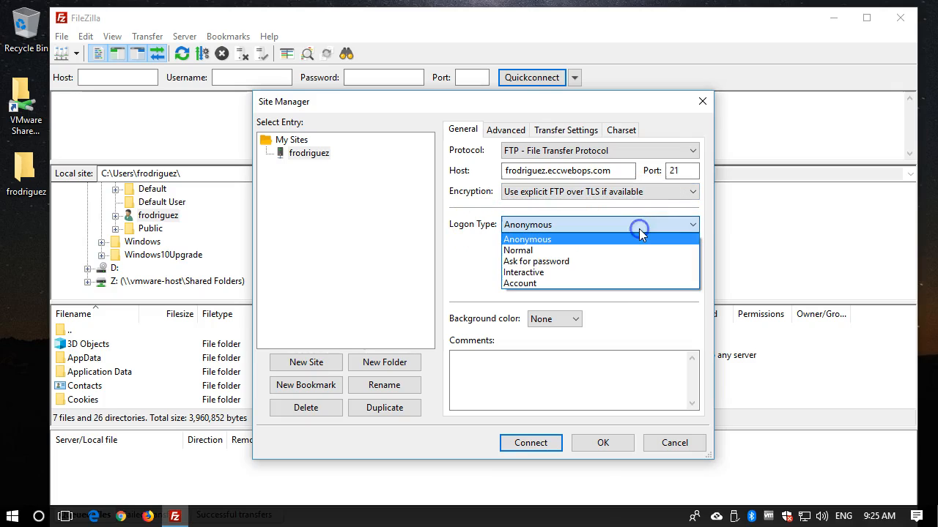
{"action": "left_click", "coordinate": [628, 250]}
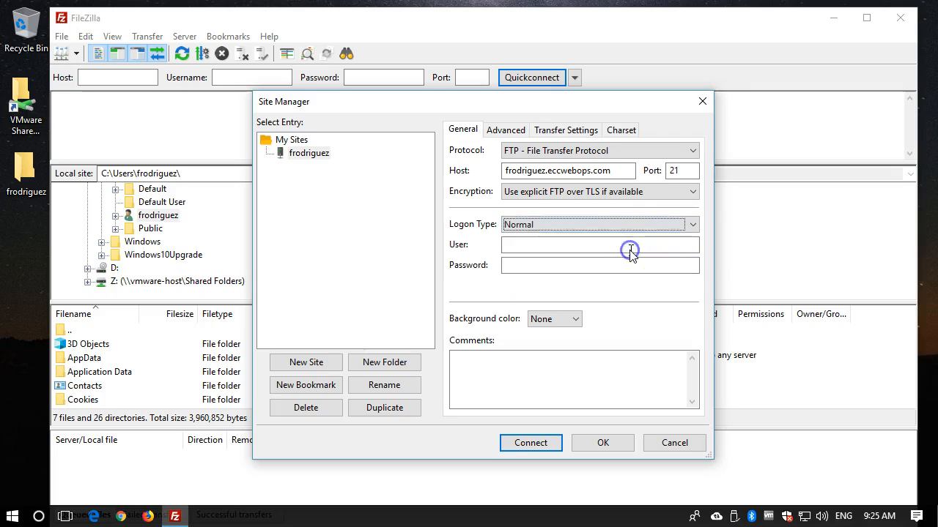
{"action": "left_click", "coordinate": [560, 245]}
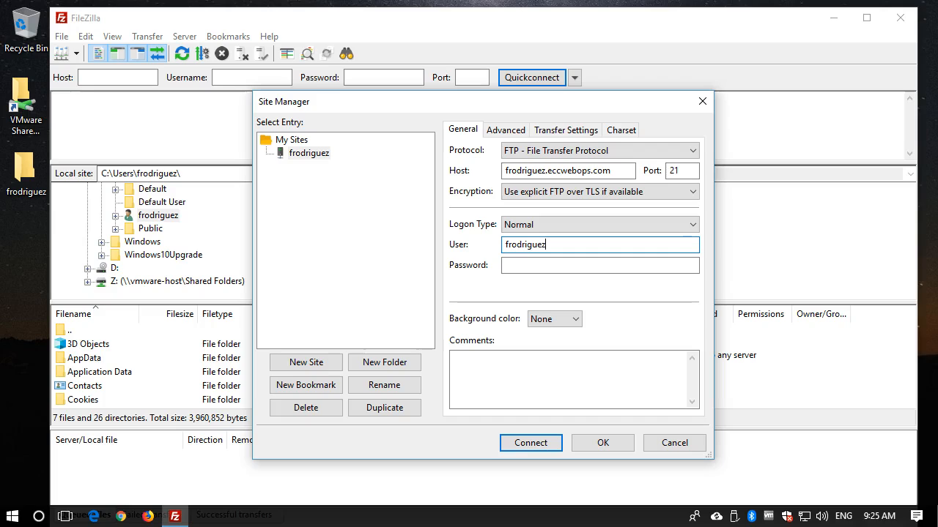
{"action": "key", "text": "Tab"}
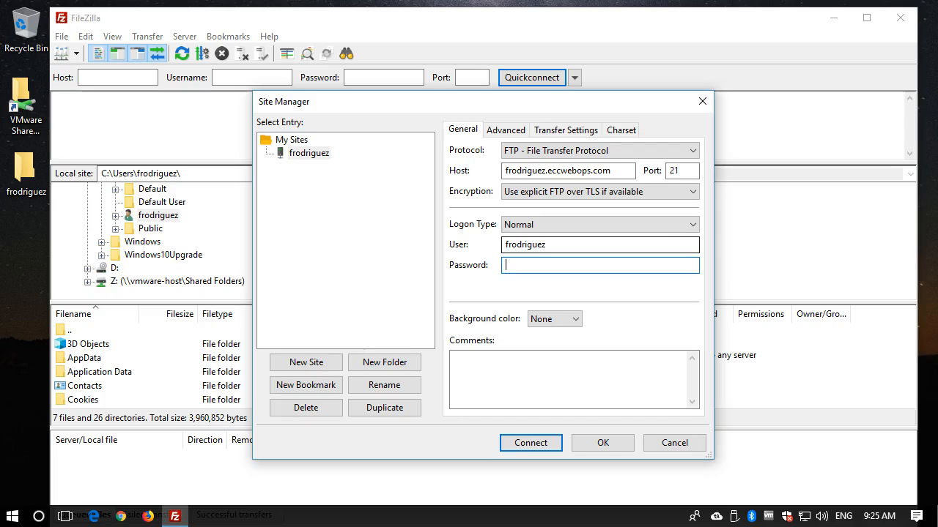
{"action": "type", "text": "•••••••••••"}
- Set the site's default local directory to the username-named folder on the Desktop
{"action": "left_click", "coordinate": [511, 135]}
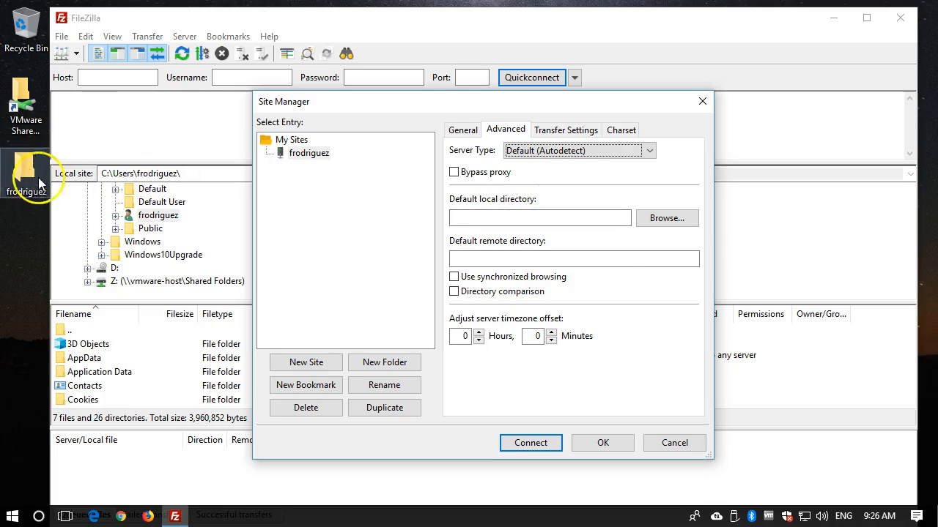
{"action": "left_click", "coordinate": [657, 219]}
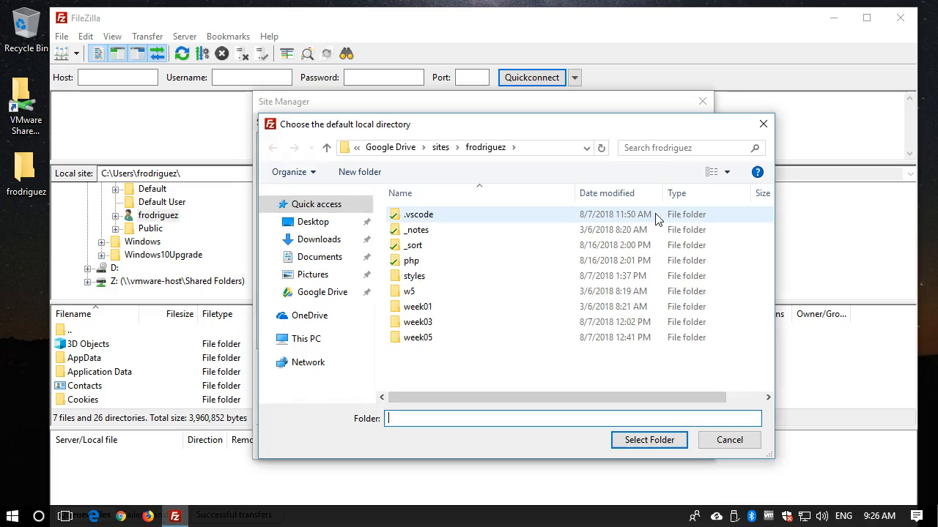
{"action": "left_click", "coordinate": [322, 224]}
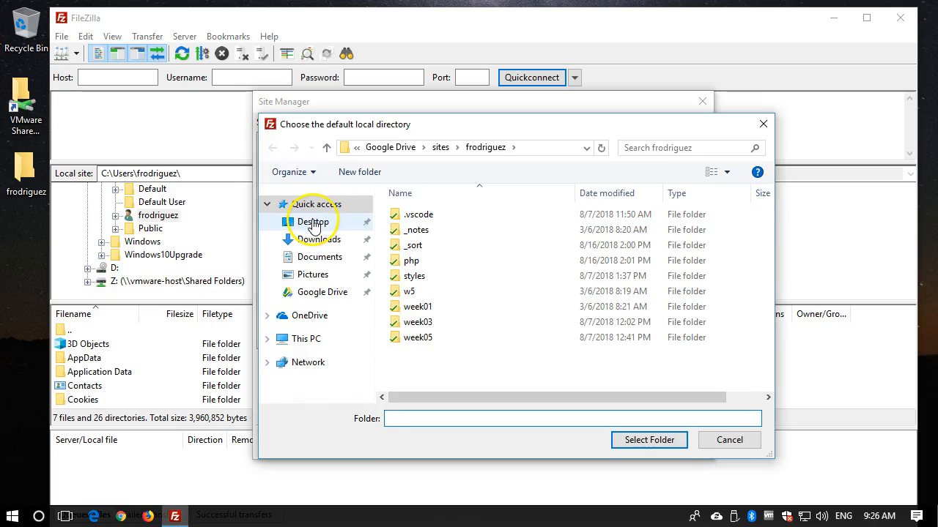
{"action": "left_click", "coordinate": [436, 219]}
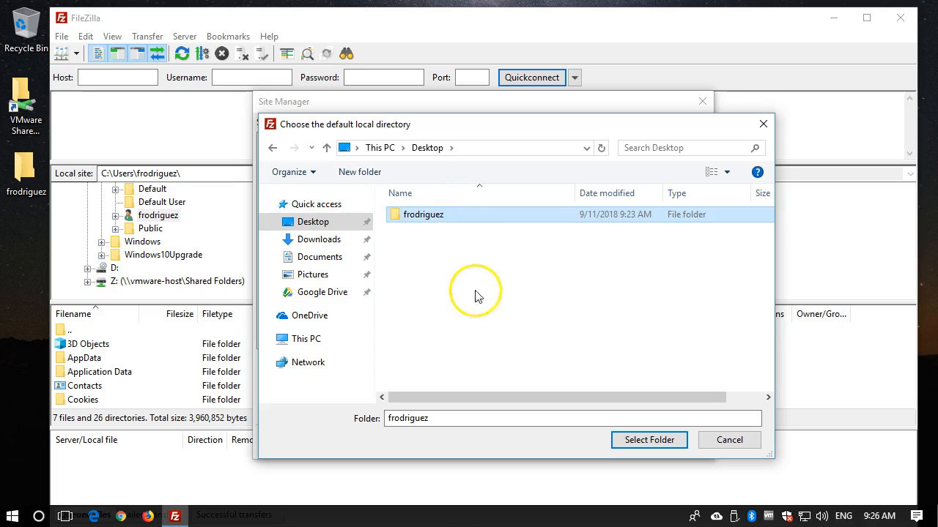
{"action": "left_click", "coordinate": [405, 217]}
{"action": "left_click", "coordinate": [392, 216]}
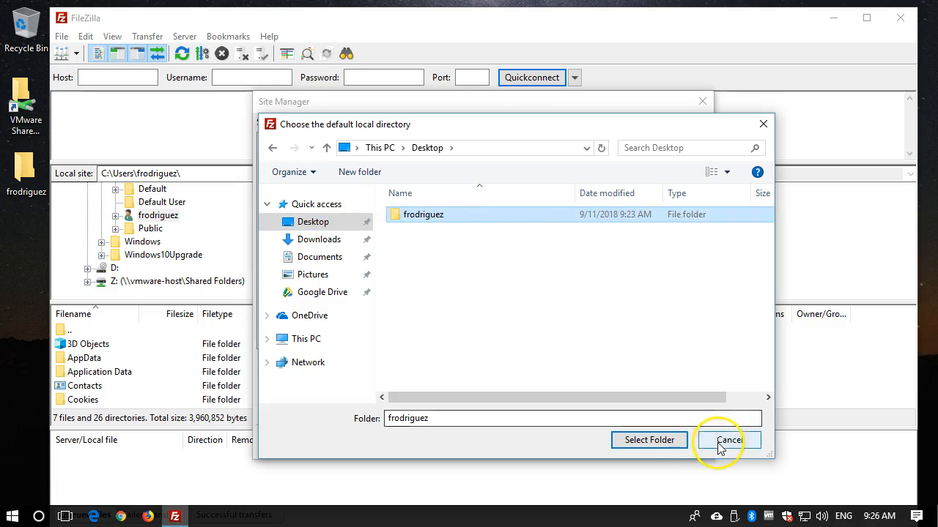
{"action": "left_click", "coordinate": [667, 441]}
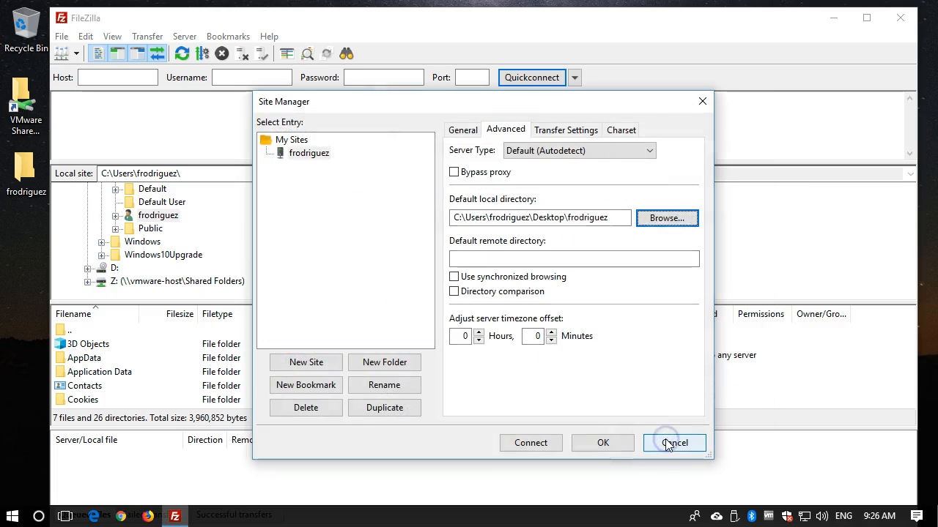
- Set the site's default remote directory to /public_html/
{"action": "left_click", "coordinate": [498, 257]}
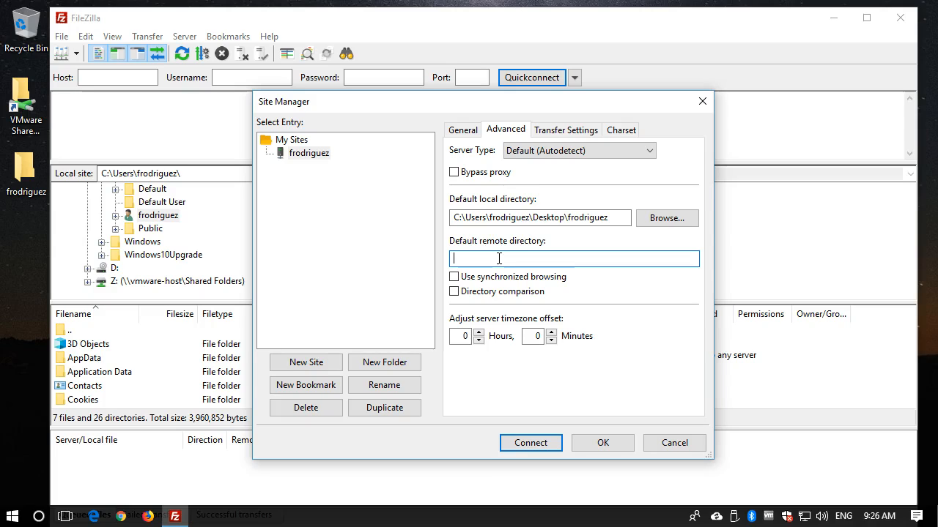
{"action": "type", "text": "/public_html/"}
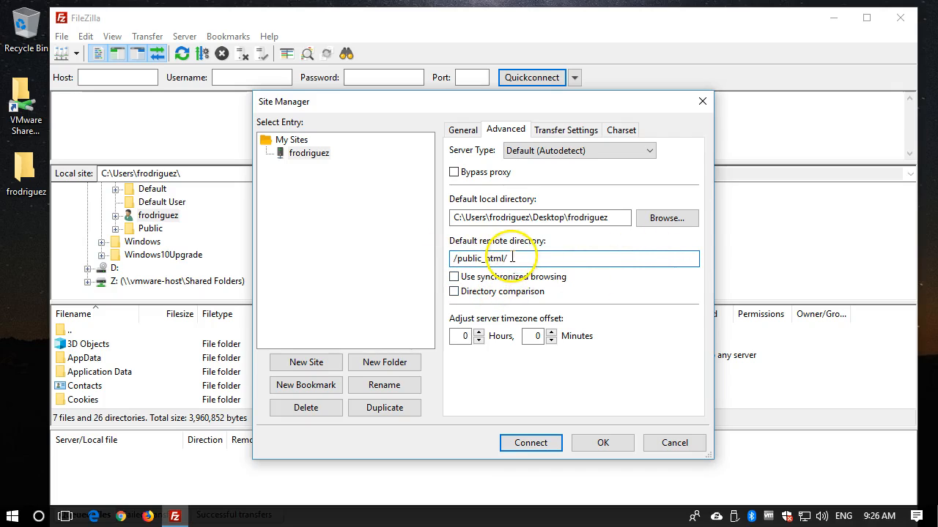
{"action": "left_click", "coordinate": [544, 257]}
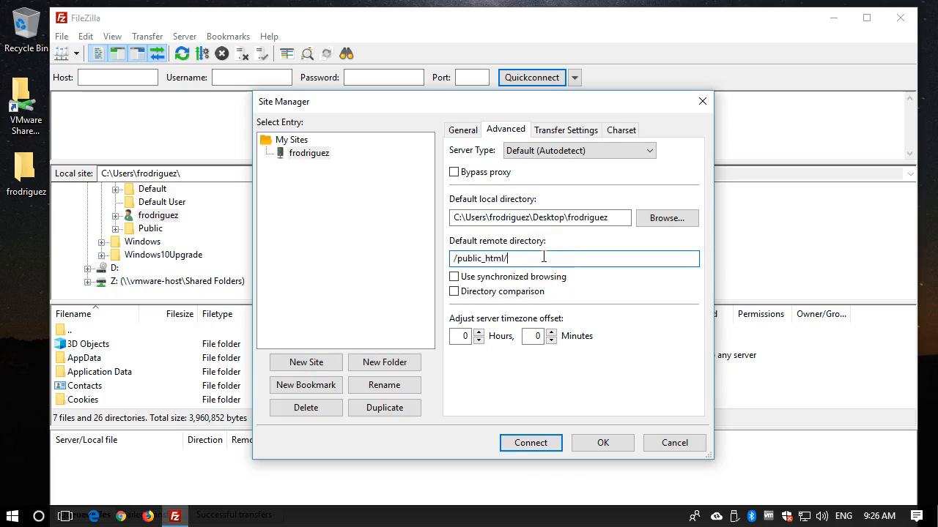
- Connect to the site, accept the server's unknown certificate and check the directory listing entry in the message log
{"action": "left_click", "coordinate": [544, 447]}
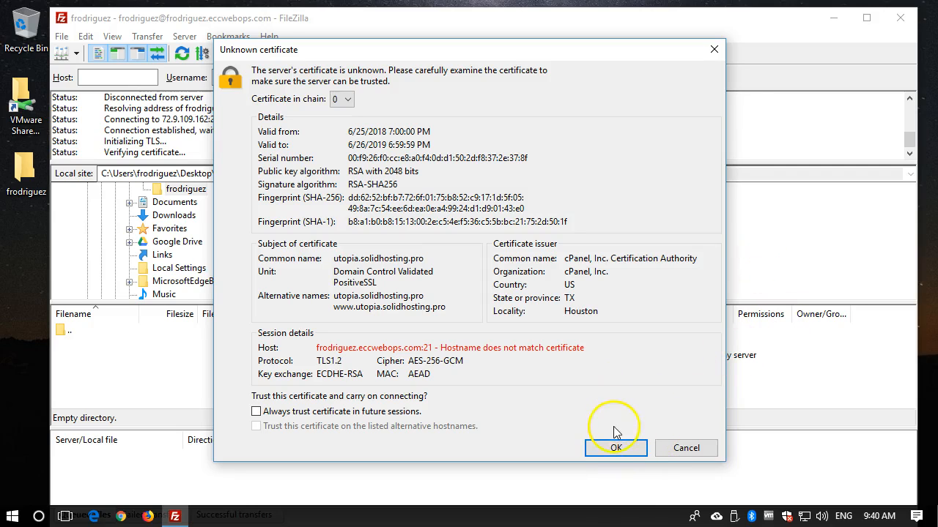
{"action": "left_click", "coordinate": [617, 451]}
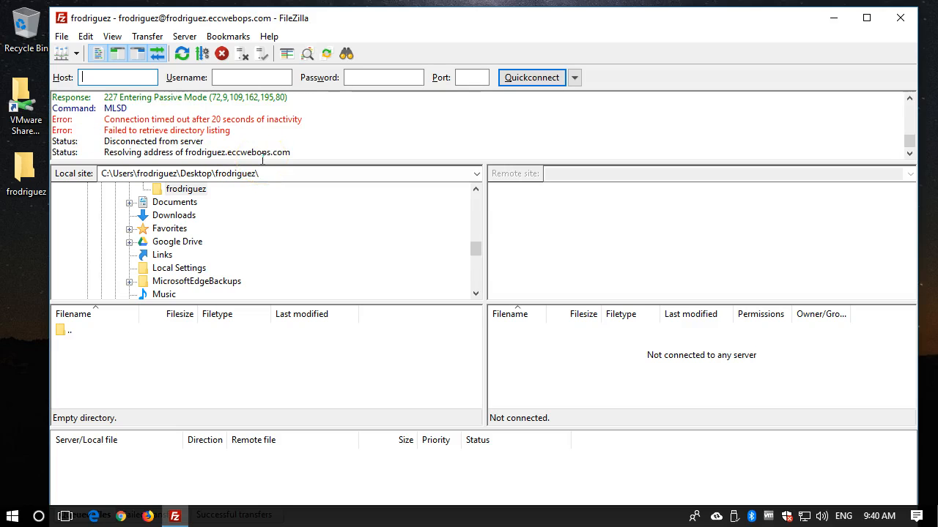
{"action": "left_click_drag", "start_coordinate": [104, 130], "coordinate": [242, 140]}
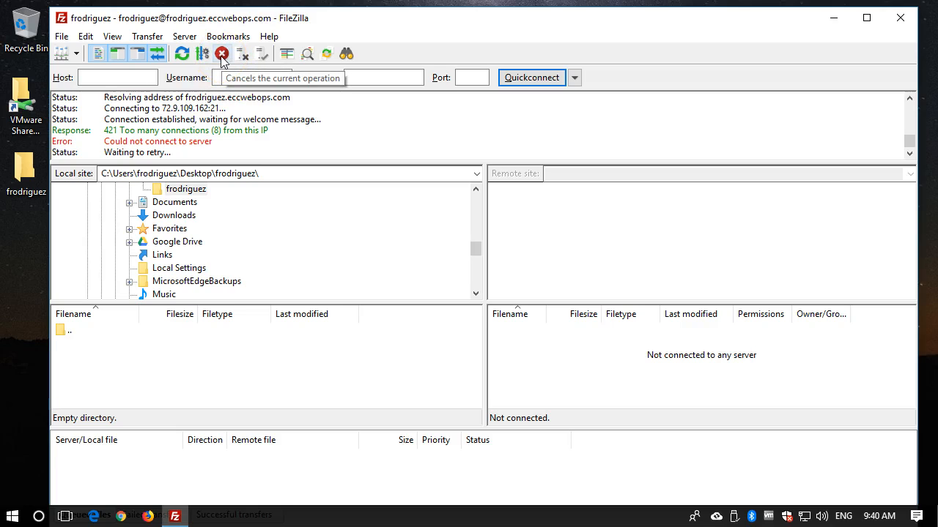
- Cancel the pending connection attempt and set the saved site's encryption to Only use plain FTP (insecure)
{"action": "left_click", "coordinate": [221, 57]}
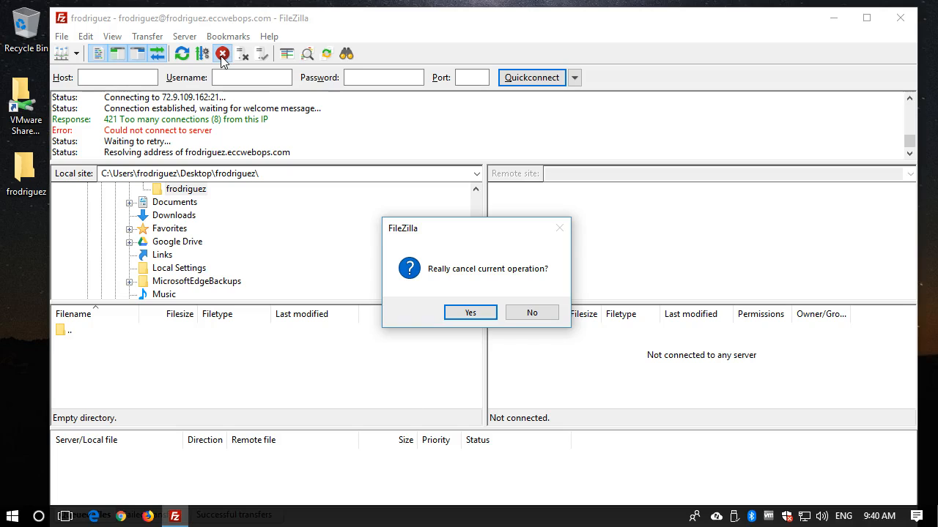
{"action": "left_click", "coordinate": [468, 313]}
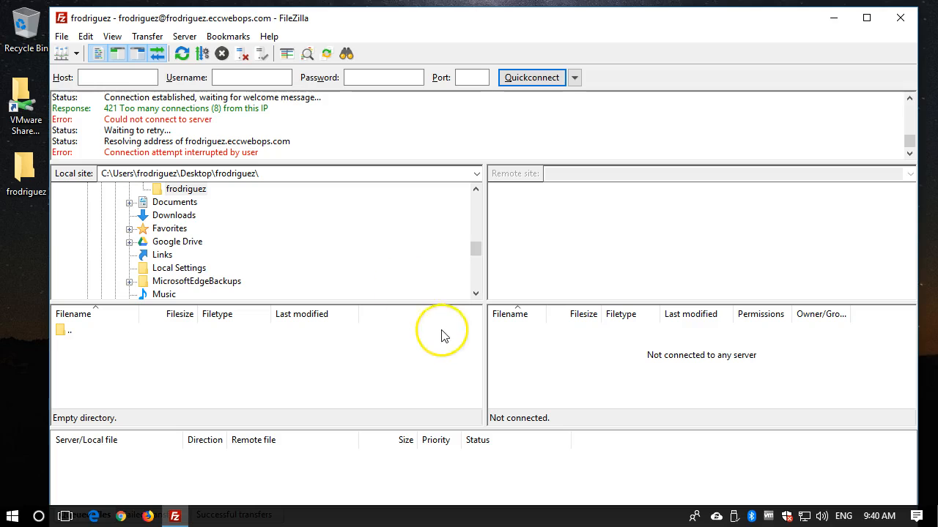
{"action": "left_click", "coordinate": [59, 38]}
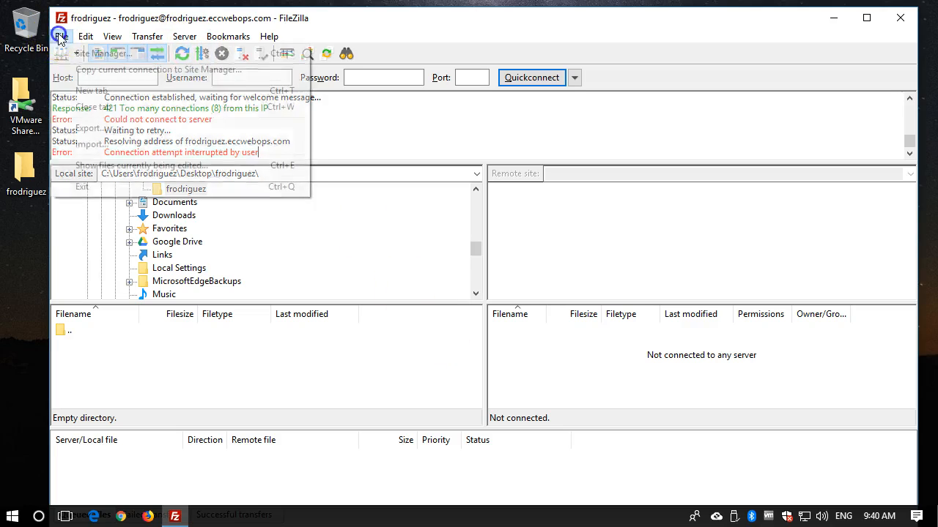
{"action": "left_click", "coordinate": [84, 57]}
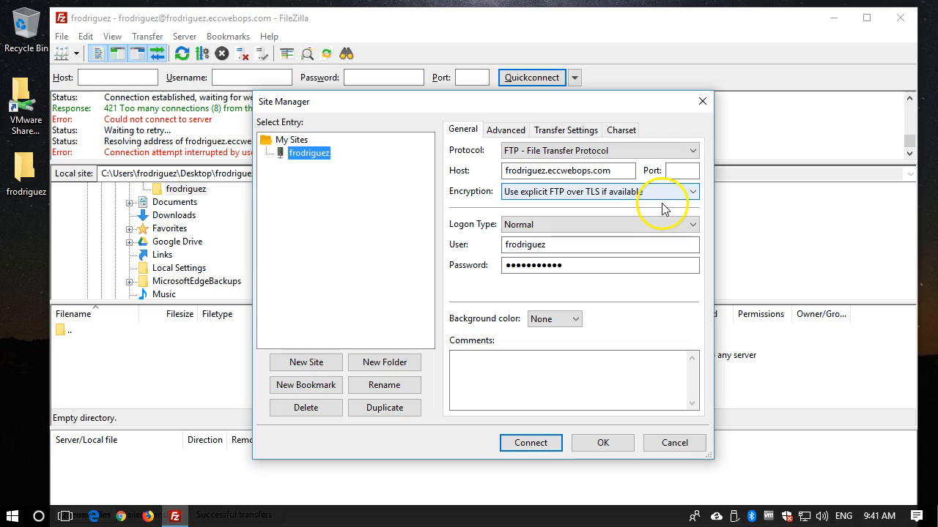
{"action": "left_click", "coordinate": [622, 194]}
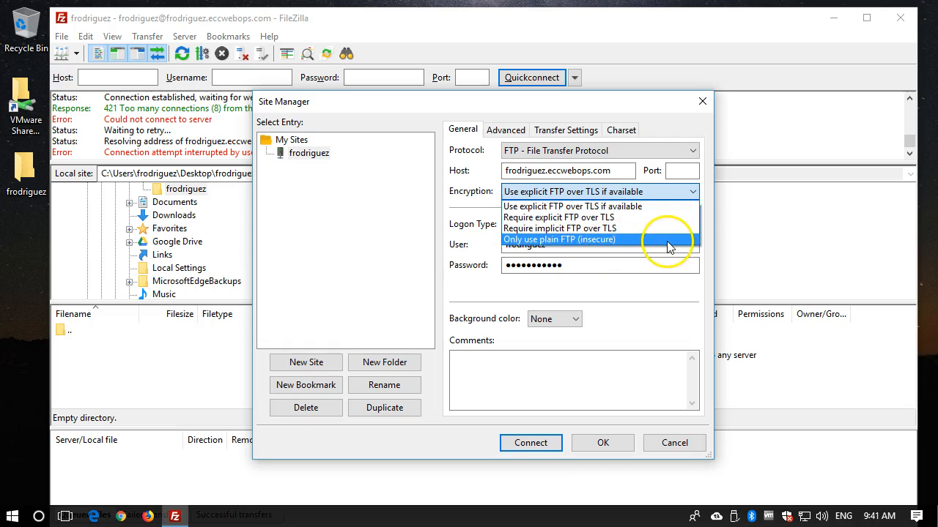
{"action": "left_click", "coordinate": [615, 241]}
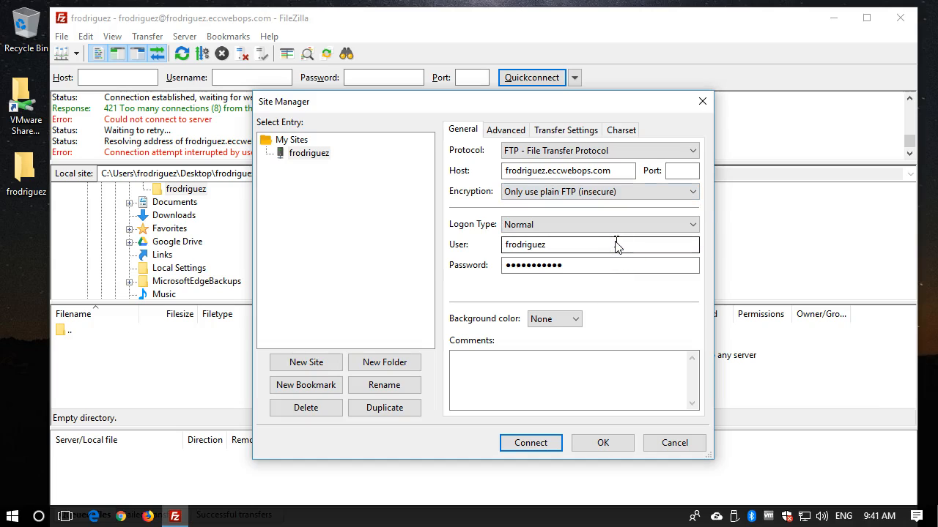
{"action": "left_click", "coordinate": [593, 356]}
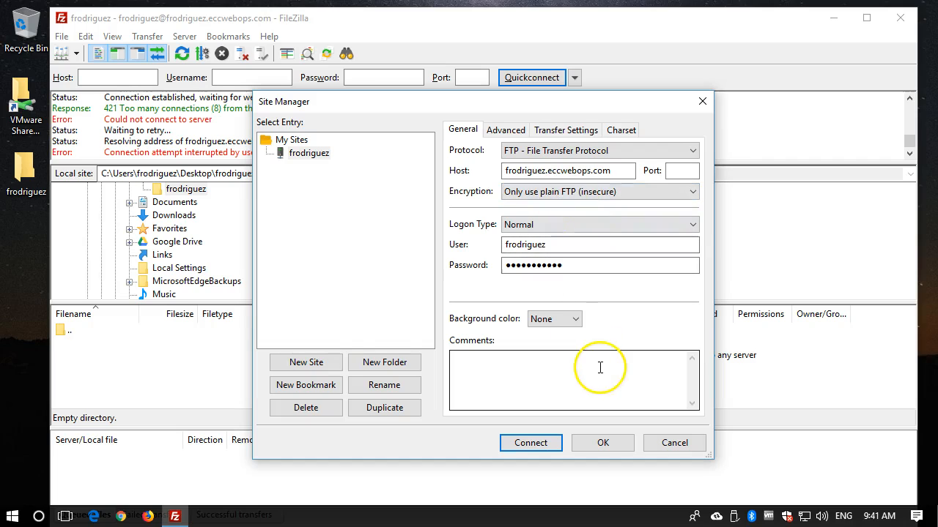
- Connect to the saved site again, aborting the previous connection and connecting in the current tab
{"action": "left_click", "coordinate": [541, 445]}
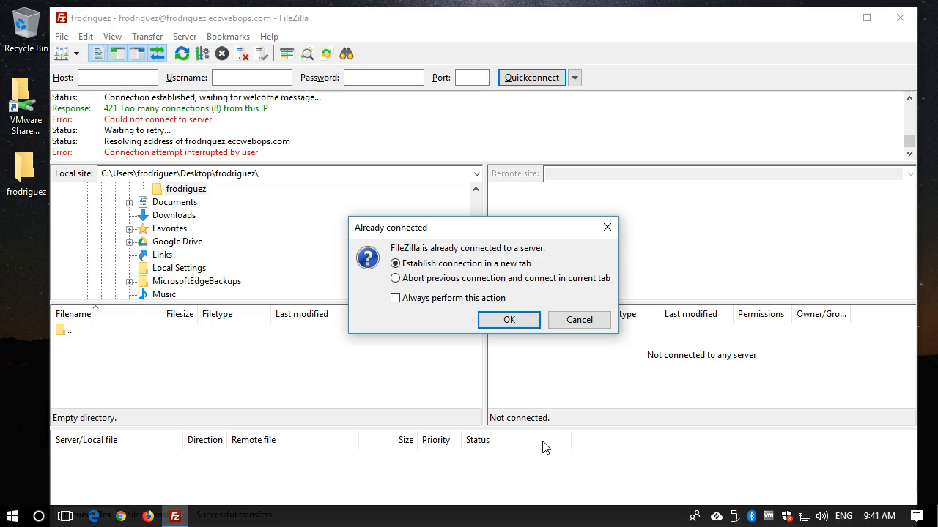
{"action": "left_click", "coordinate": [452, 280]}
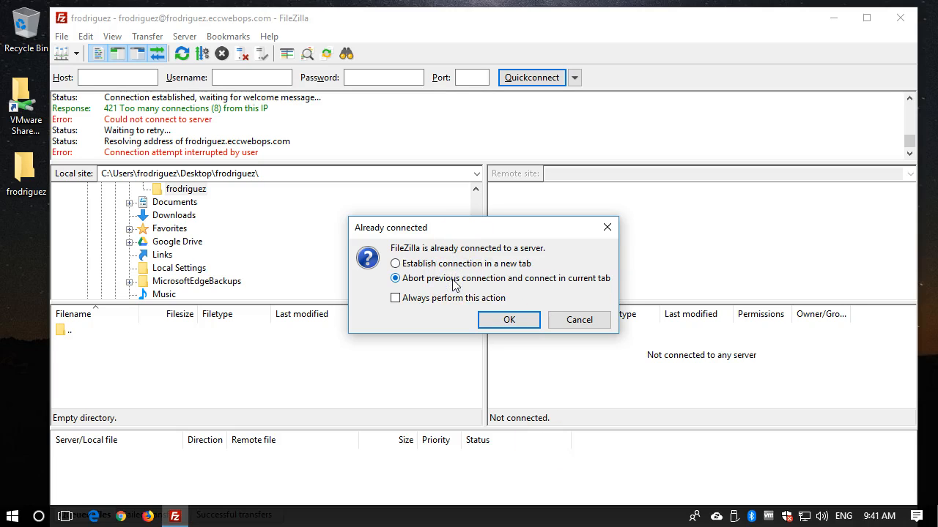
{"action": "left_click", "coordinate": [508, 320]}
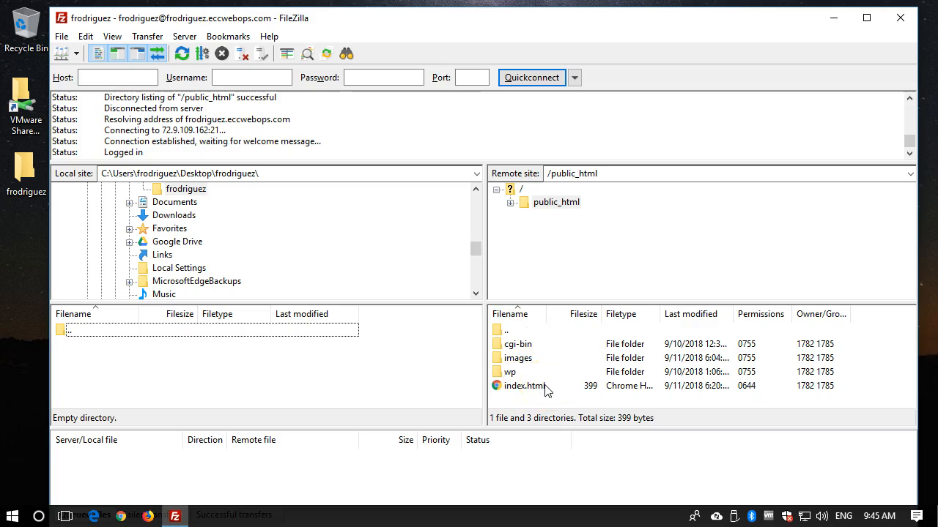
- Expand the remote public_html folder and inspect its index.html file and wp folder
{"action": "double_click", "coordinate": [523, 205]}
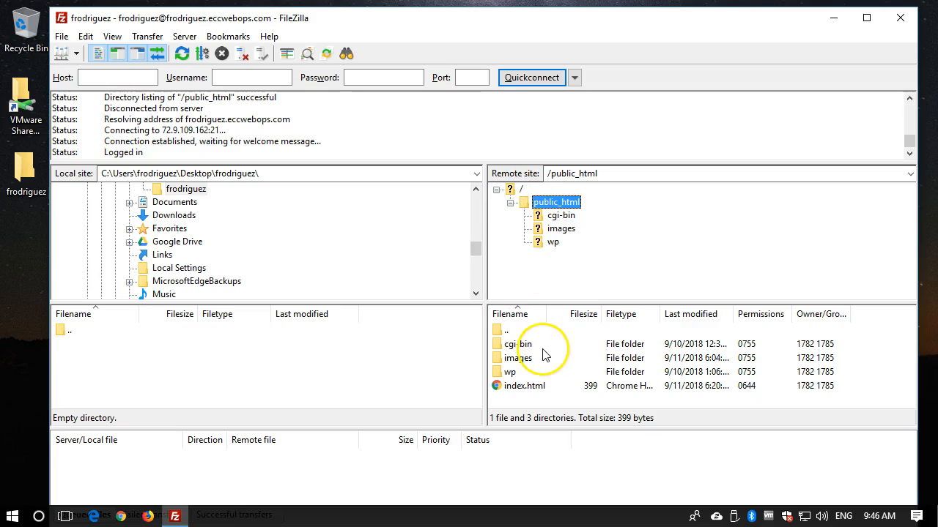
{"action": "left_click", "coordinate": [516, 388]}
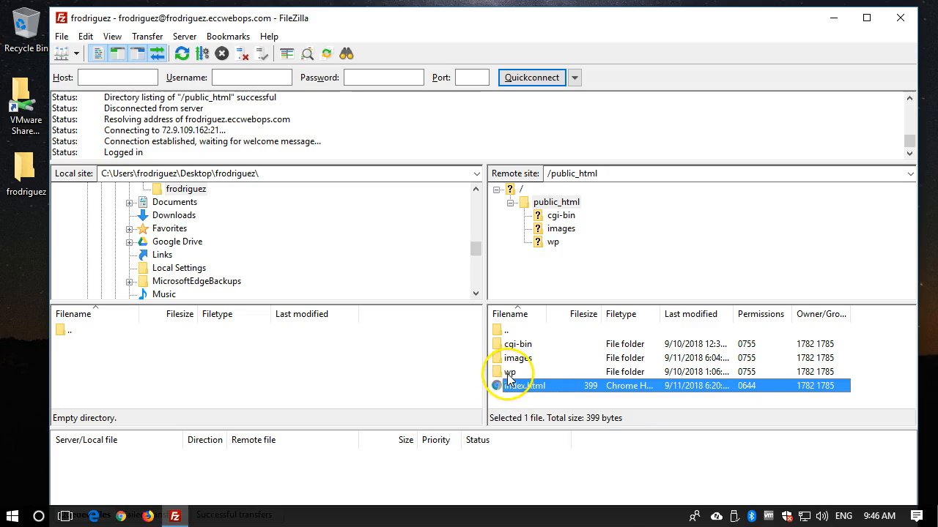
{"action": "left_click", "coordinate": [508, 374]}
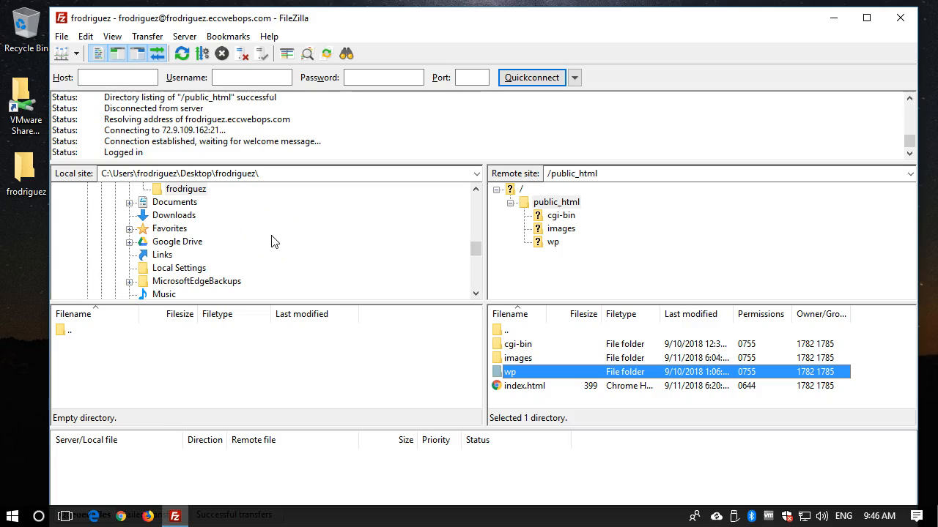
- Switch to Chrome and load the website at the account username's subdomain of eccwebops.com
{"action": "left_click", "coordinate": [119, 517]}
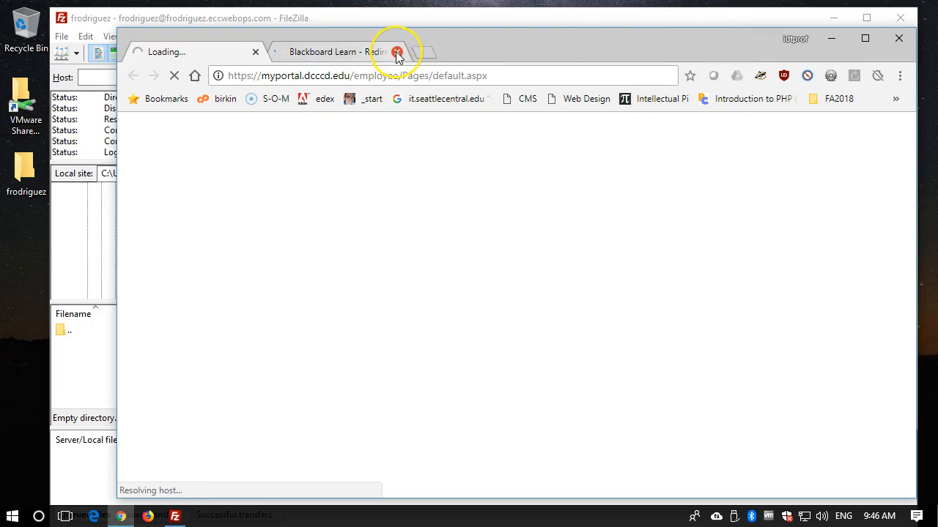
{"action": "left_click", "coordinate": [399, 76]}
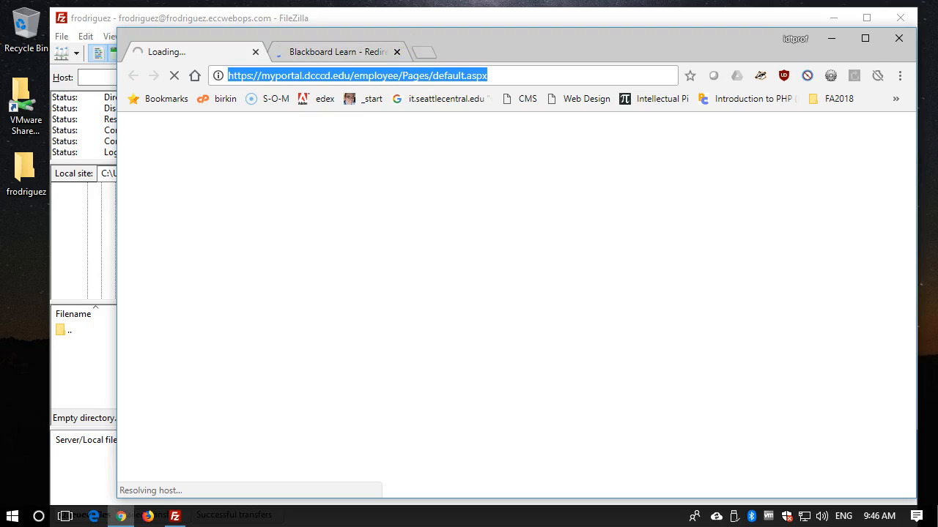
{"action": "type", "text": "fr"}
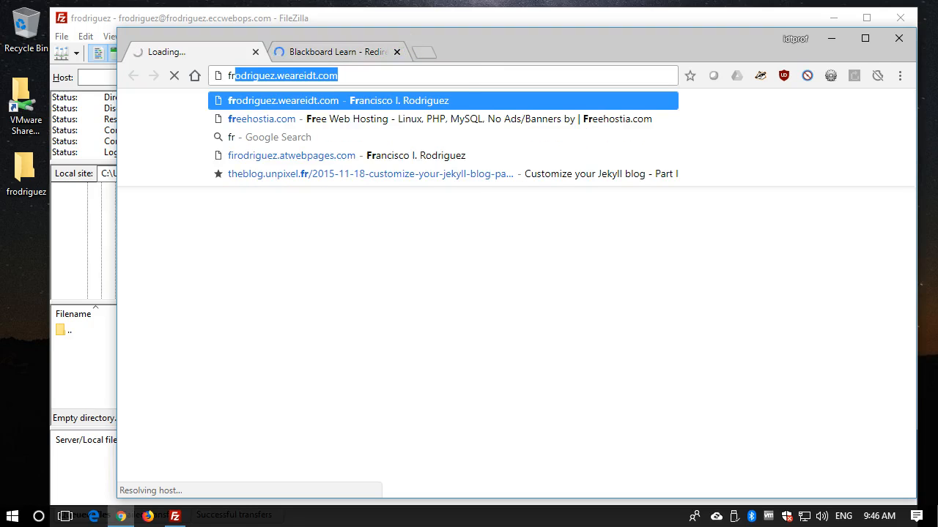
{"action": "type", "text": "odr"}
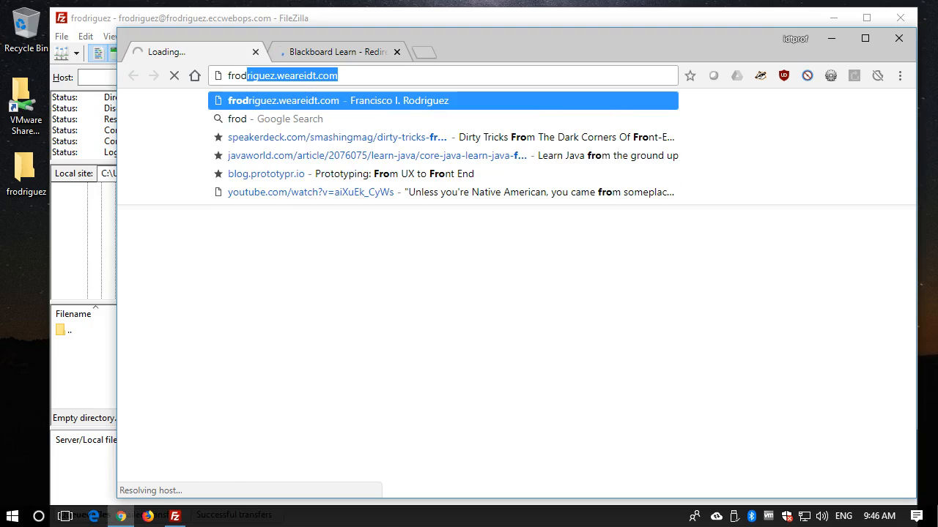
{"action": "double_click", "coordinate": [296, 77]}
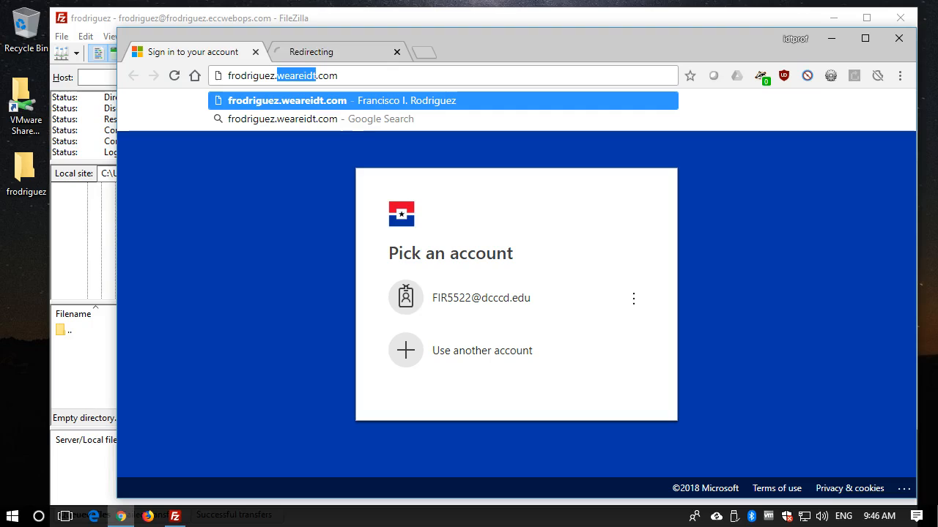
{"action": "type", "text": "w"}
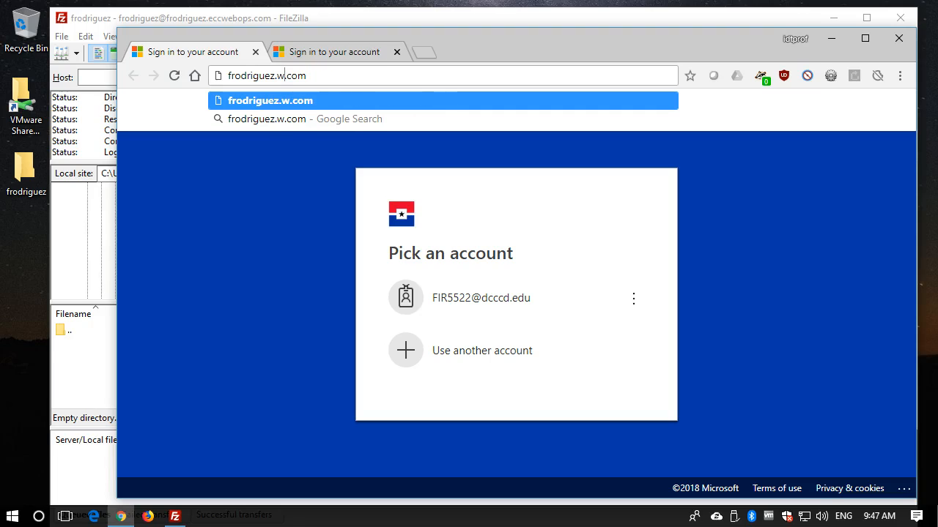
{"action": "key", "text": "BackSpace"}
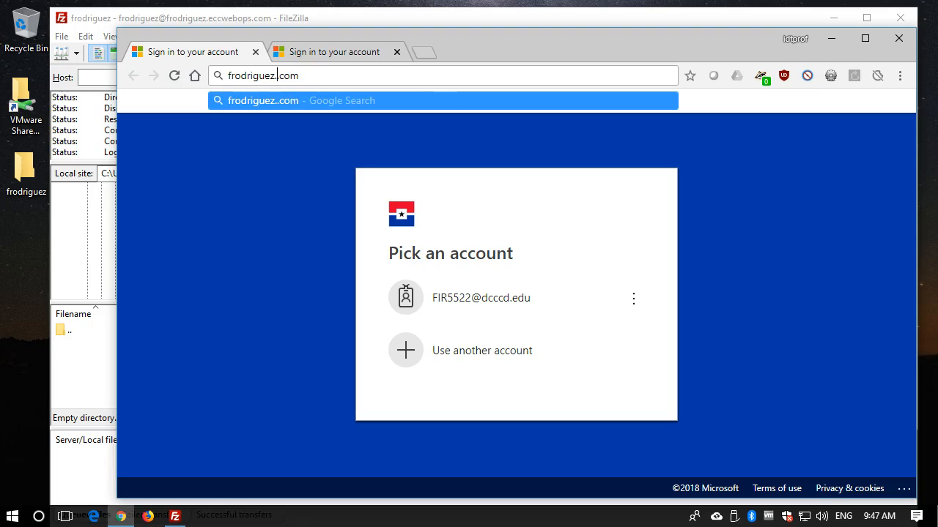
{"action": "type", "text": "ecc"}
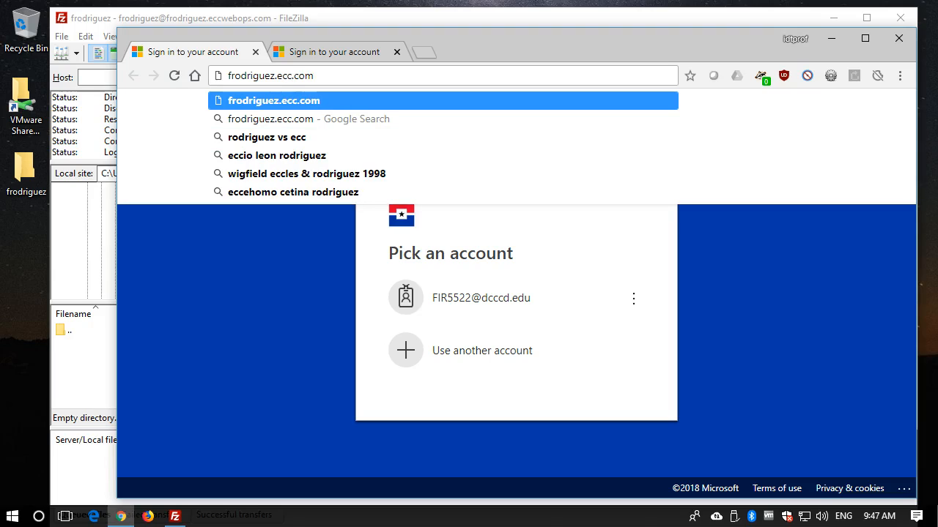
{"action": "type", "text": "webops"}
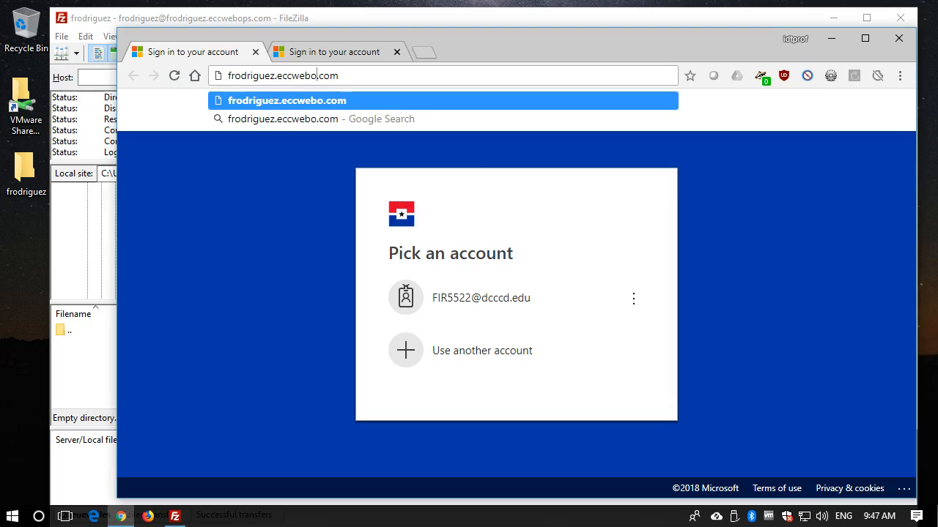
{"action": "key", "text": "Return"}
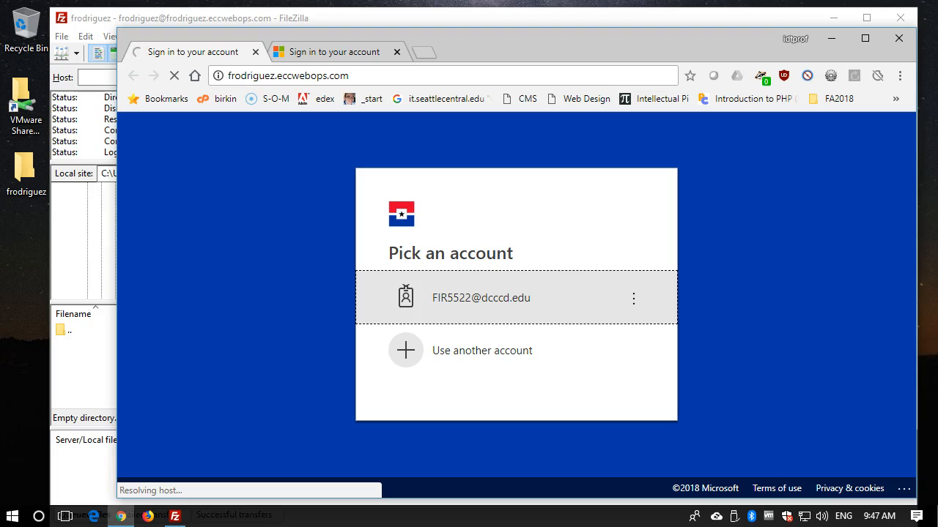
{"action": "left_click", "coordinate": [361, 74]}
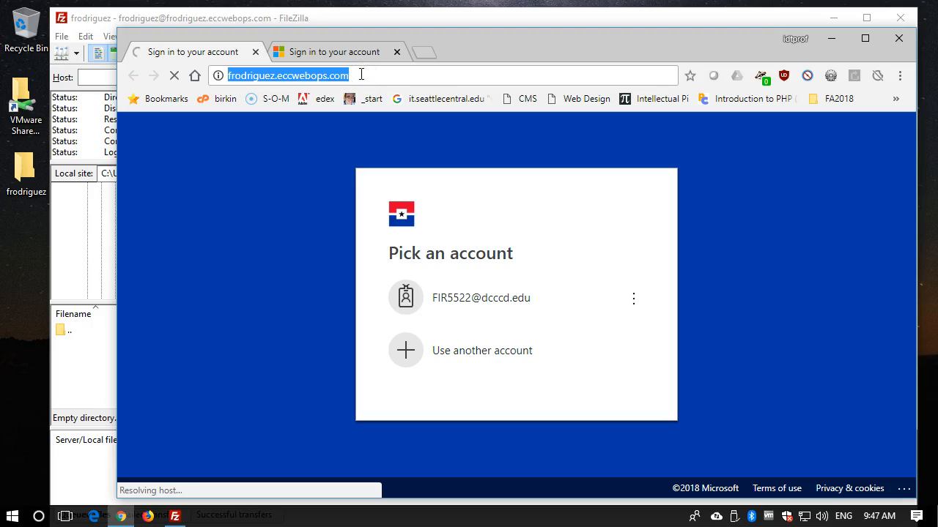
{"action": "key", "text": "Return"}
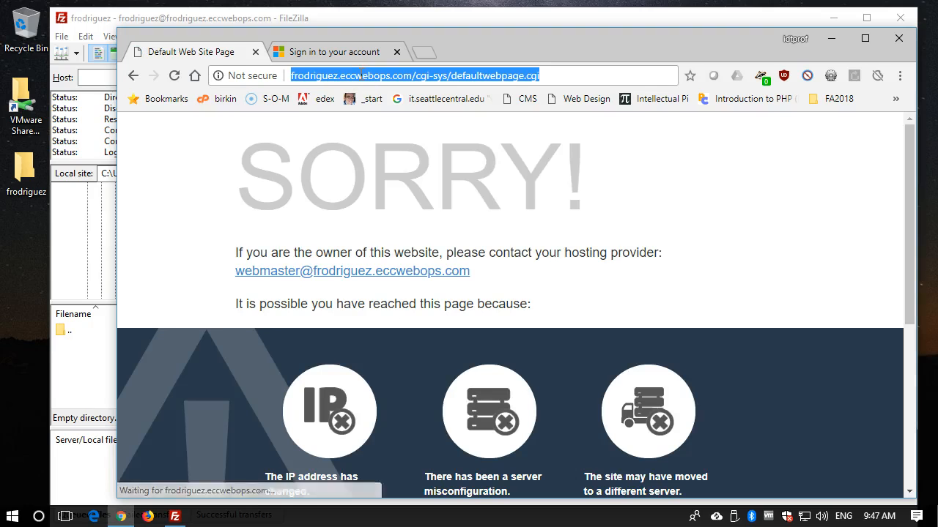
- Replace the web address with eccwebops.com/~ followed by the account username and load that page
{"action": "left_click", "coordinate": [341, 75]}
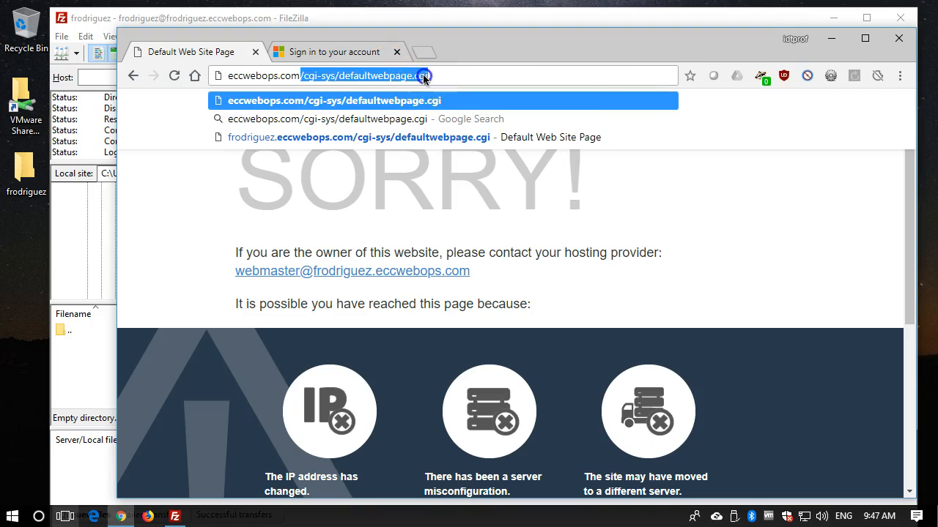
{"action": "double_click", "coordinate": [423, 75]}
{"action": "right_click", "coordinate": [423, 75]}
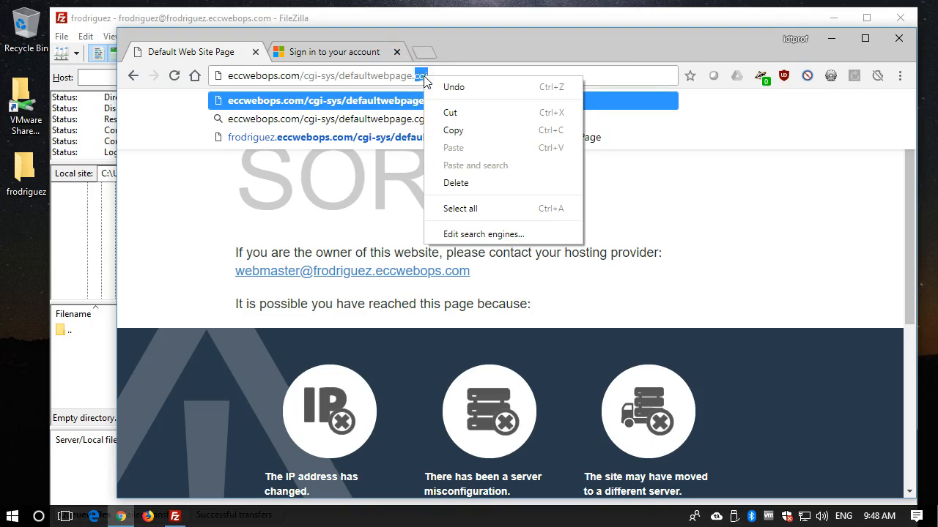
{"action": "left_click", "coordinate": [423, 76]}
{"action": "triple_click", "coordinate": [424, 75]}
{"action": "key", "text": "BackSpace"}
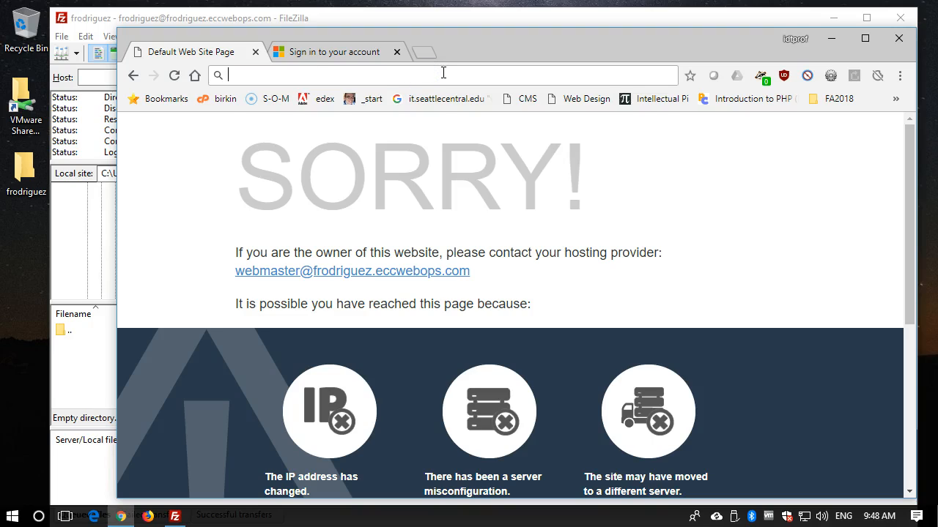
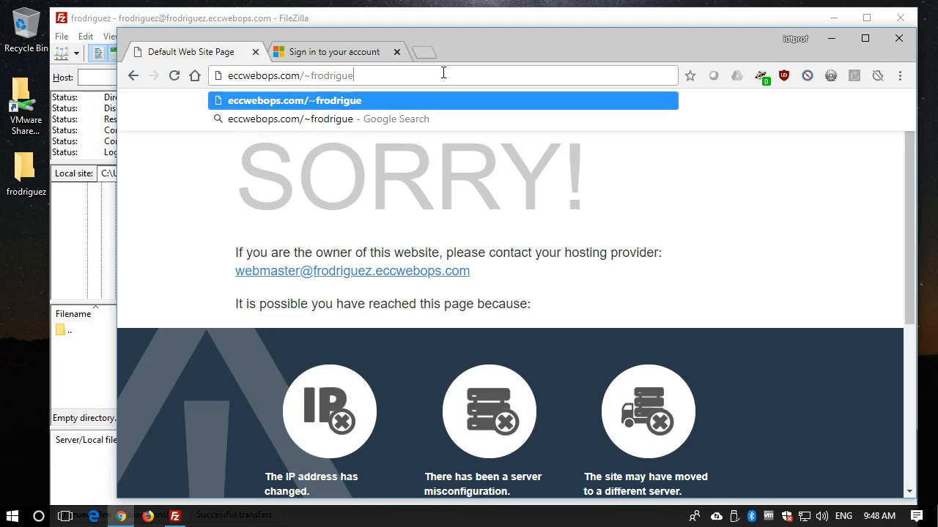
{"action": "key", "text": "Return"}
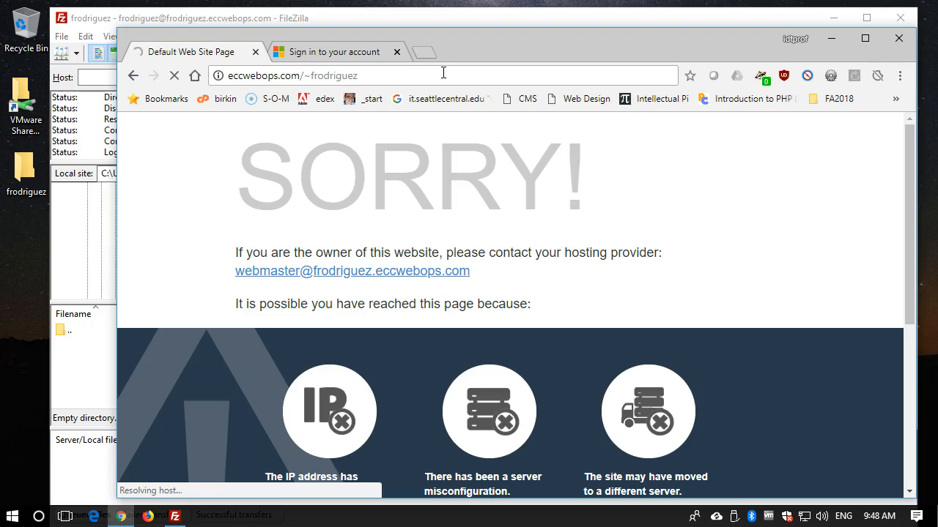